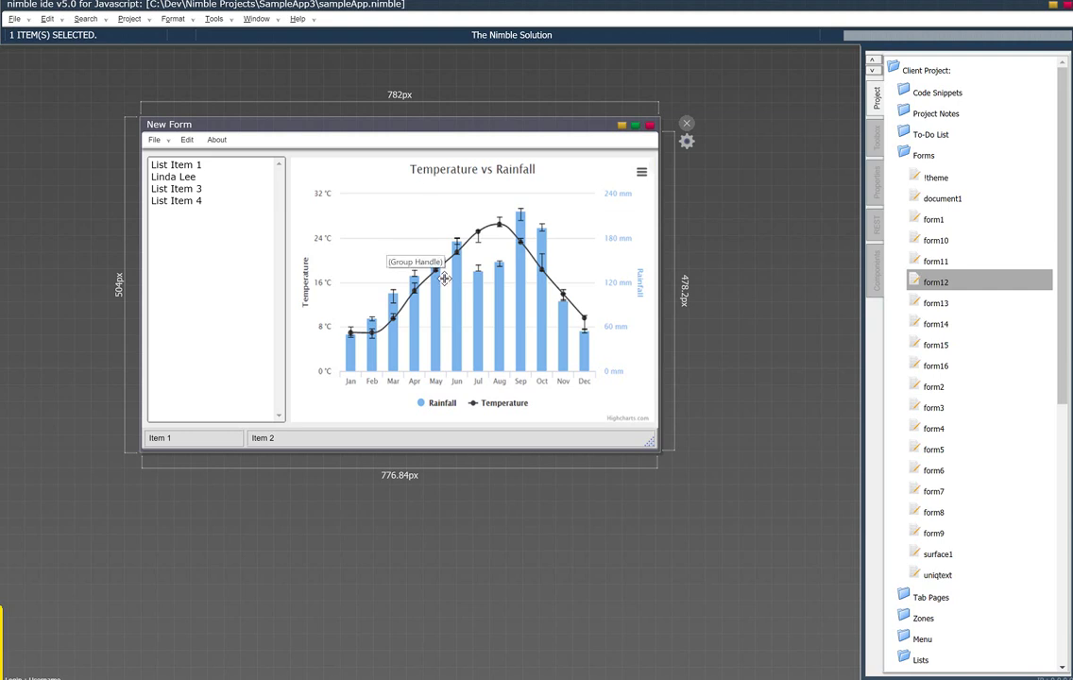
Step: Try rotating form12 to -18 degrees through its style Transform settings, return it to 0 degrees and cancel the changes
mouse_move(966, 262)
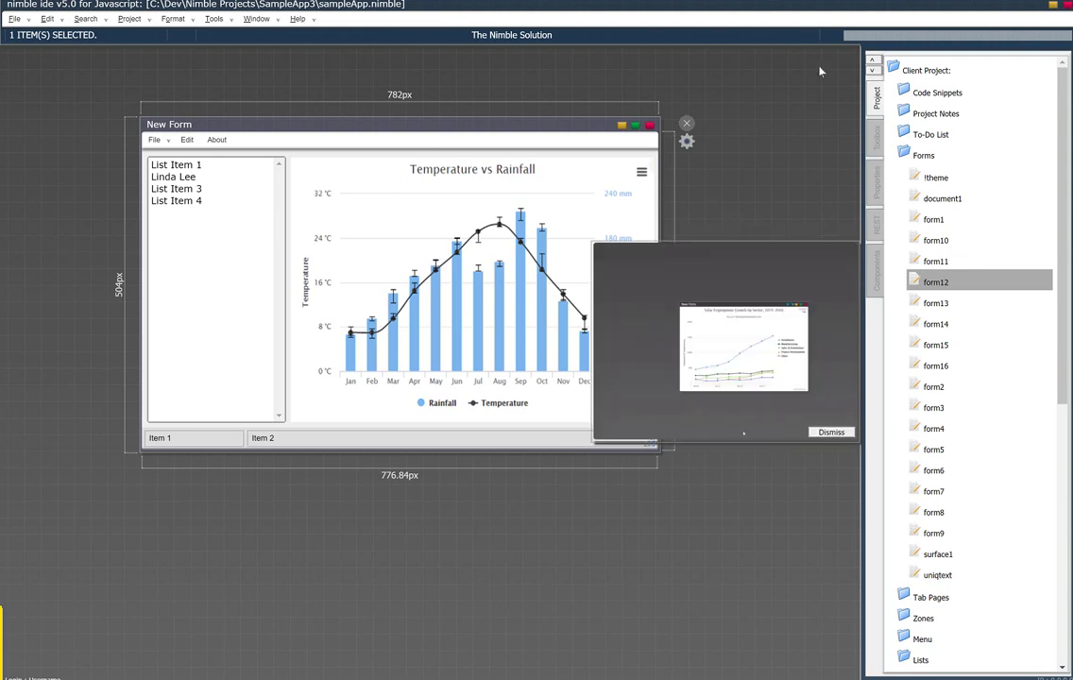
click(869, 187)
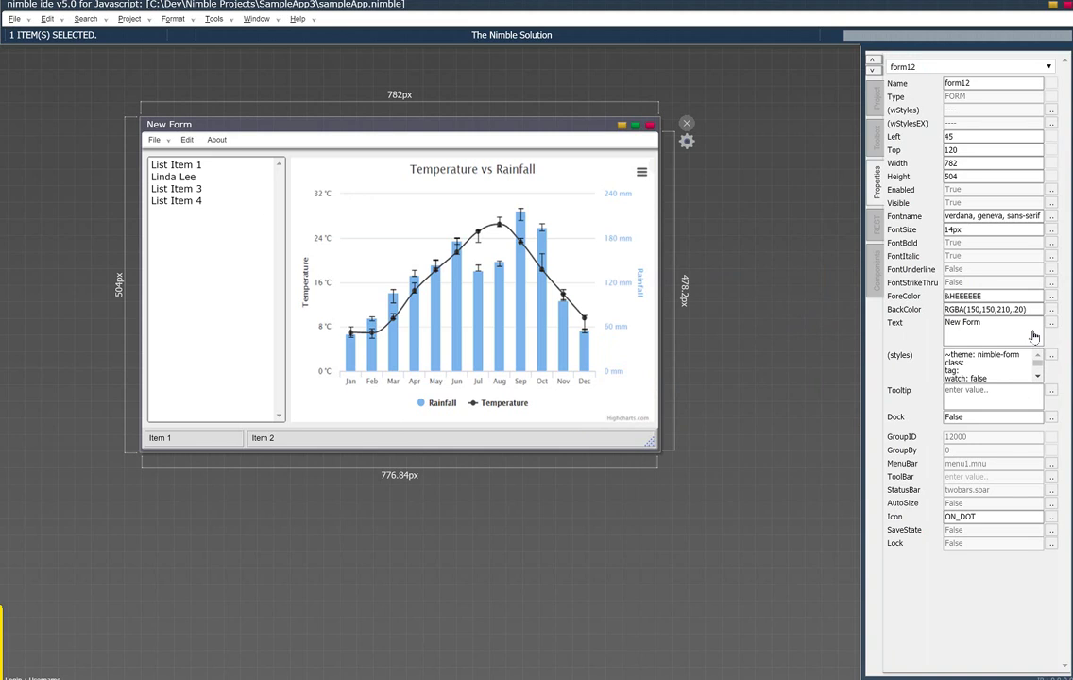
click(1051, 355)
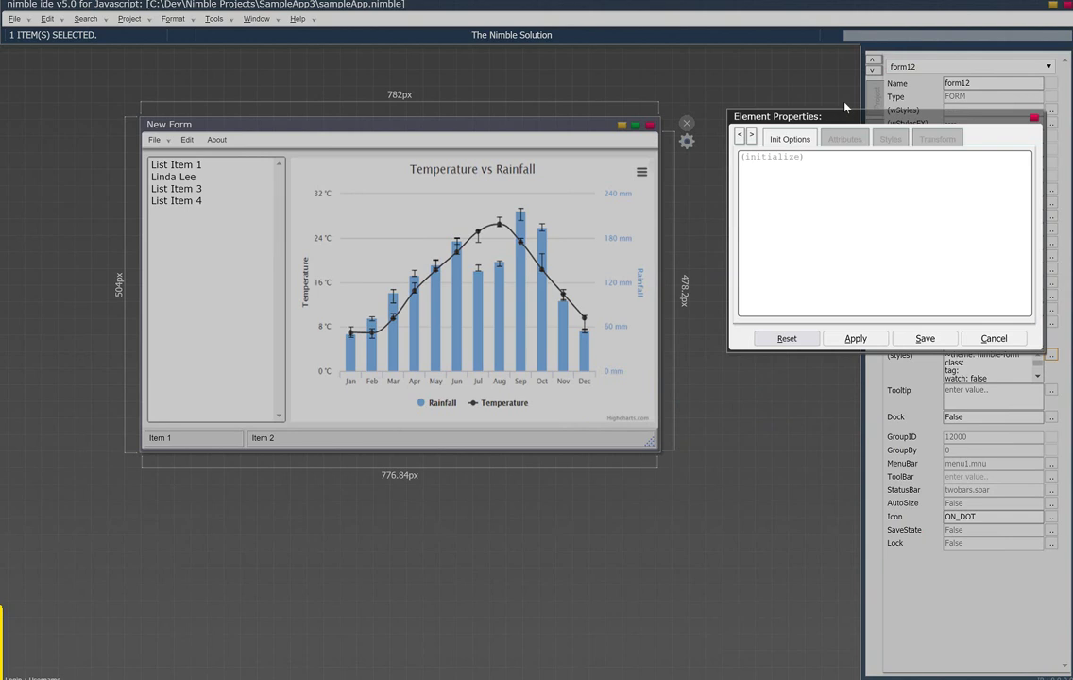
click(937, 139)
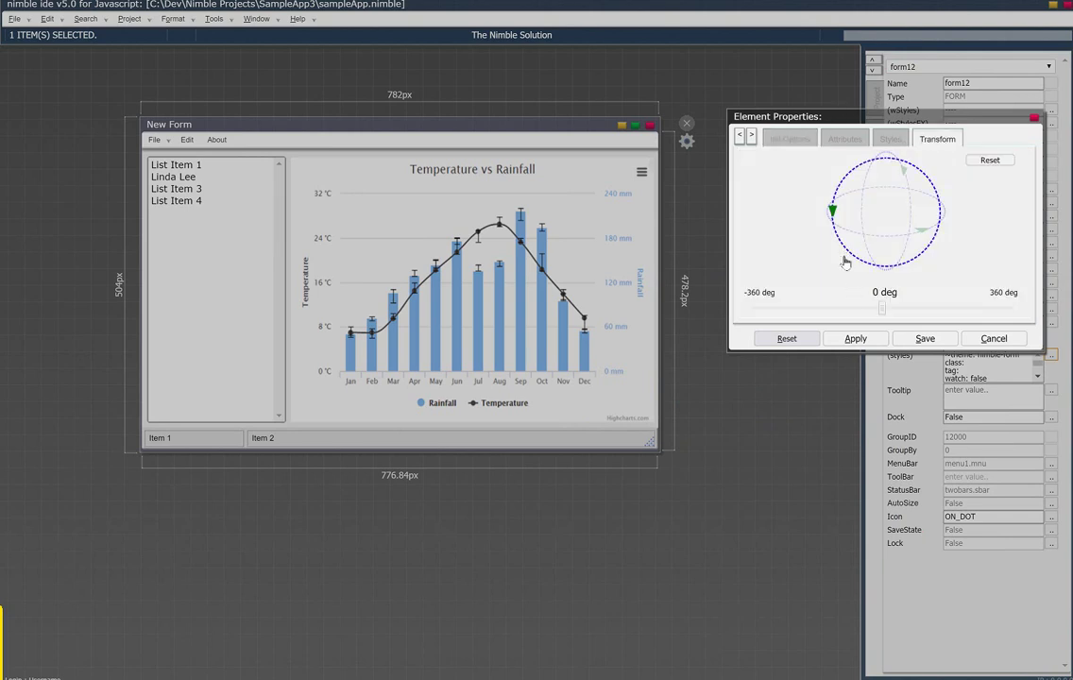
click(862, 311)
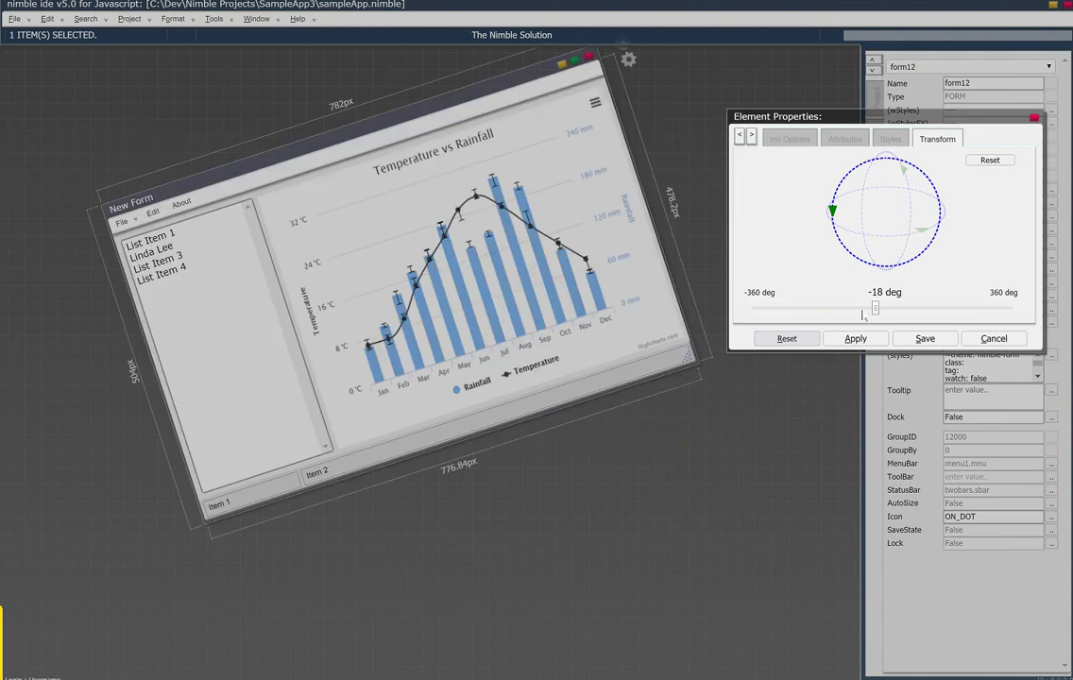
drag(862, 315, 885, 319)
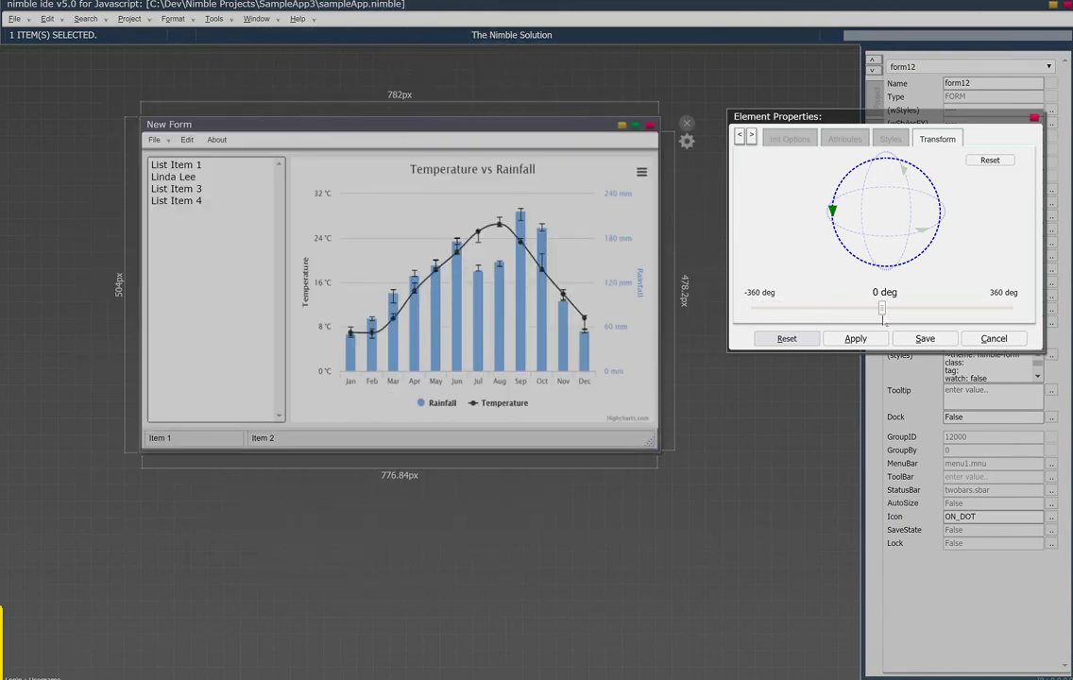
click(974, 340)
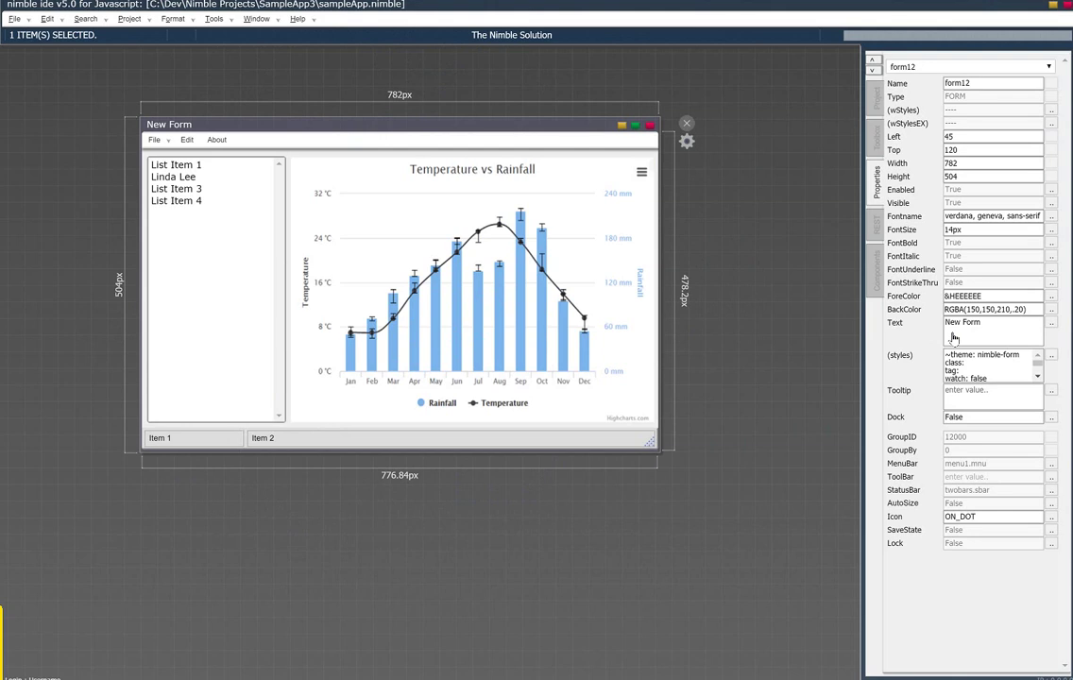
Step: Collapse the project's Forms folder, open the MyList1 list for editing, look through its items and close it without changes
click(876, 97)
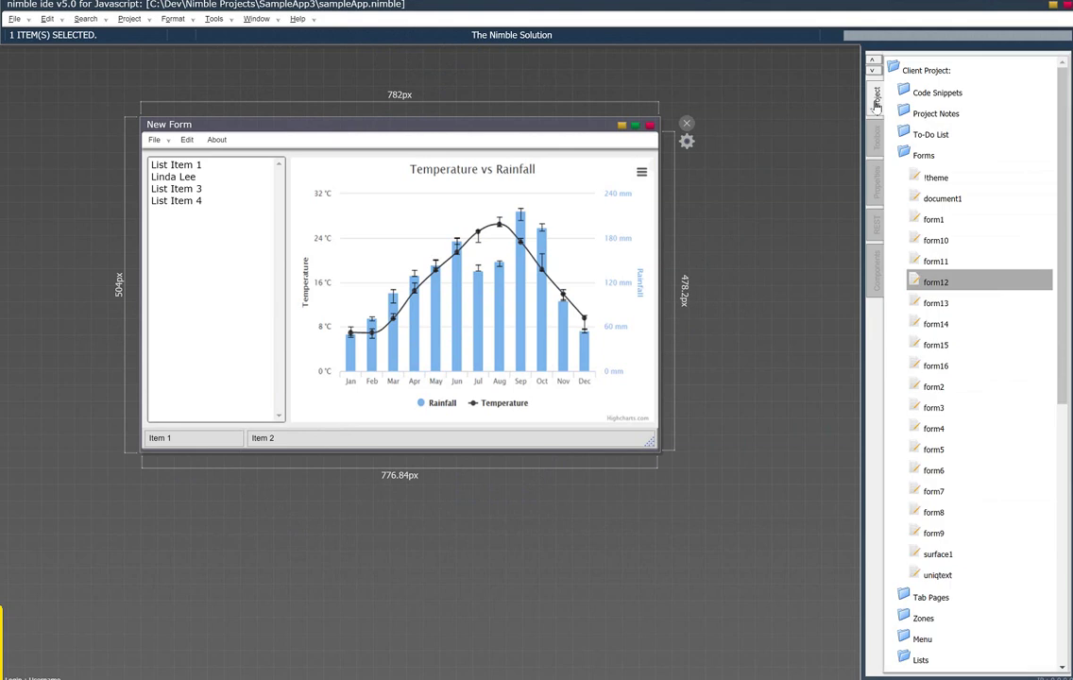
click(909, 154)
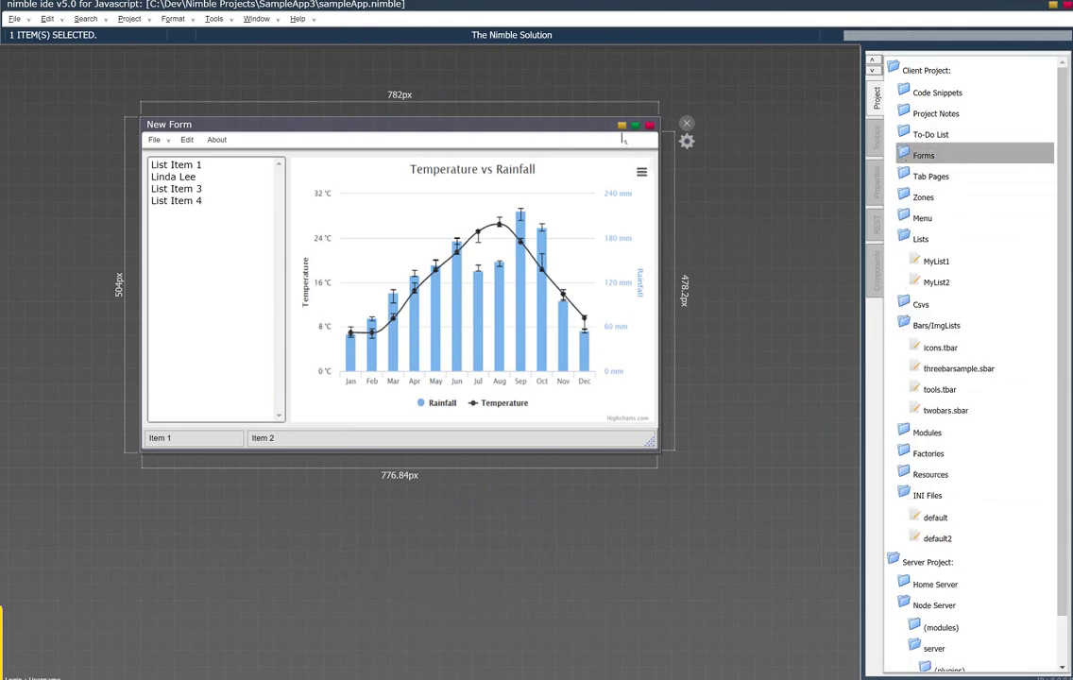
double_click(933, 262)
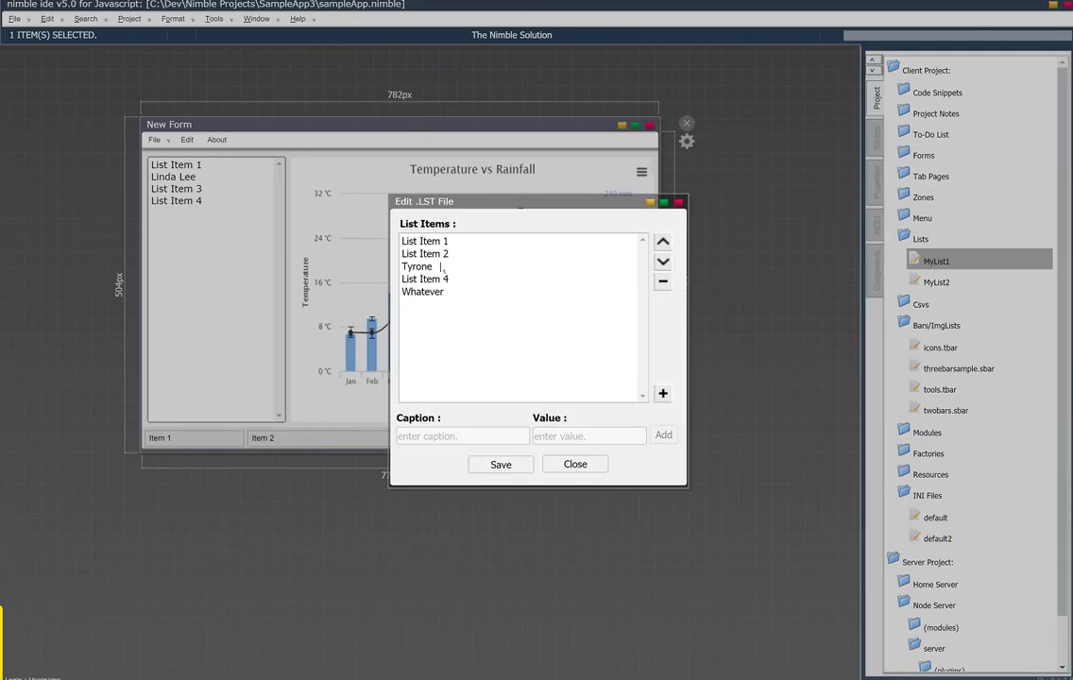
click(444, 253)
key(Down)
key(Down)
key(Down)
key(Up)
key(Up)
key(Up)
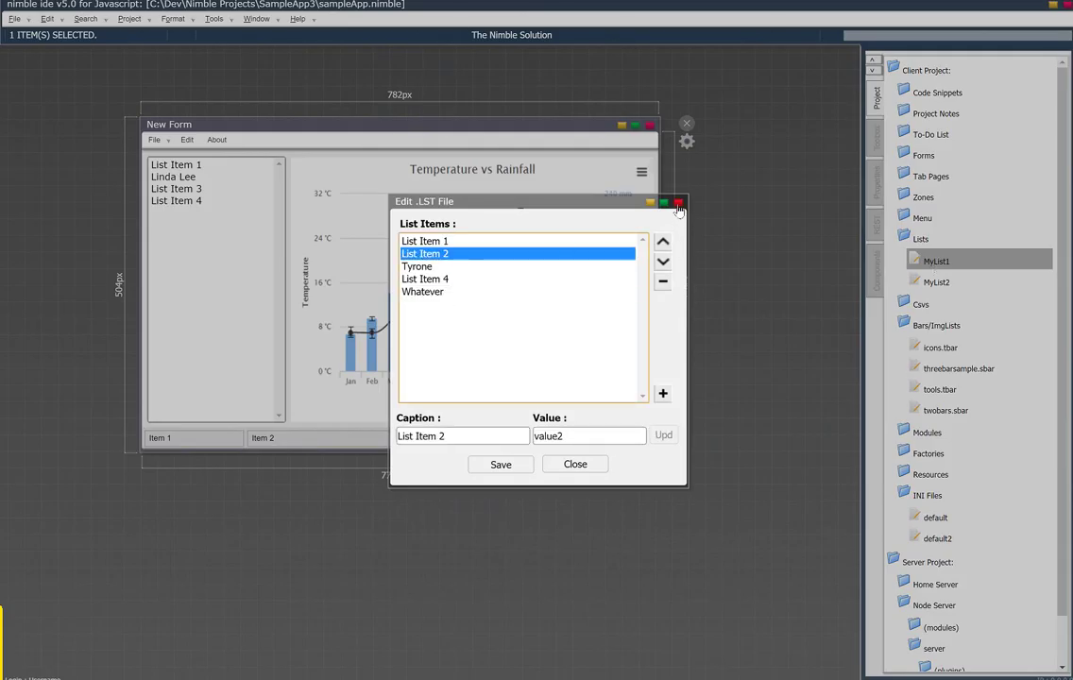
click(678, 202)
Step: Open MyList1 in the code editor to view its caption and value pairs, and close the file
right_click(919, 269)
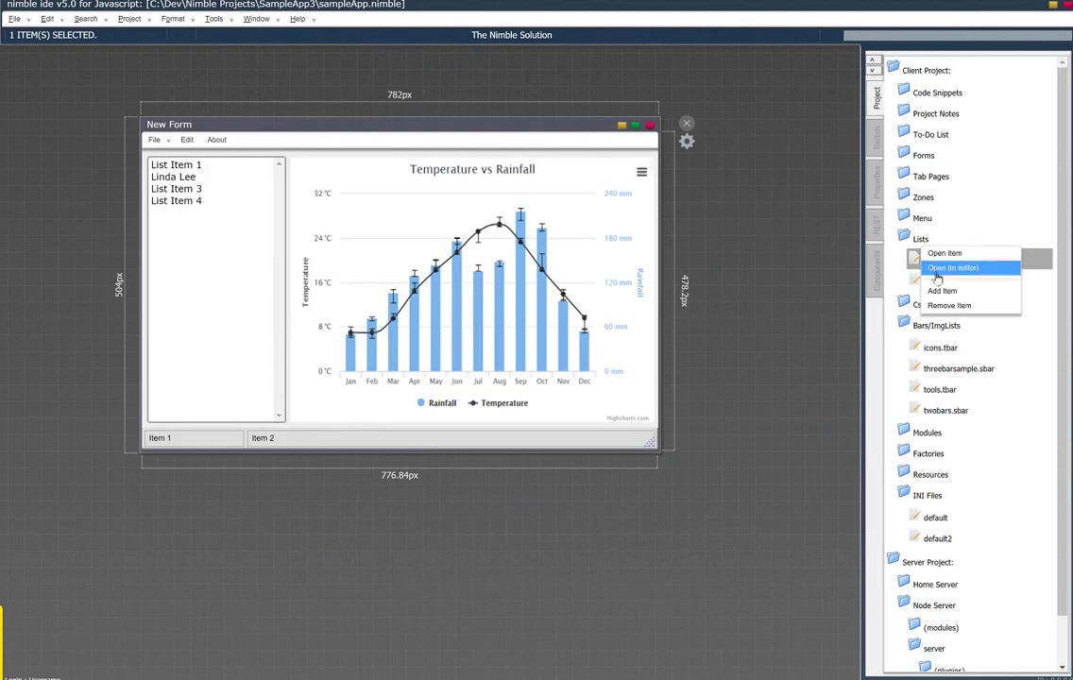
click(926, 266)
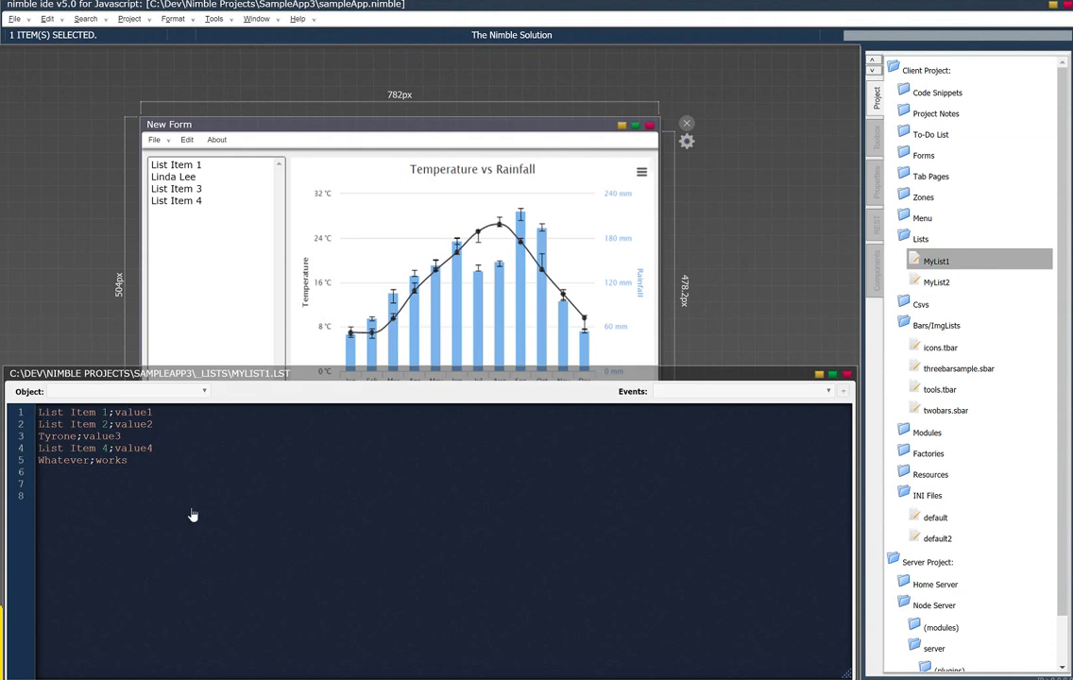
click(848, 374)
Step: Open icons.tbar in the code editor to examine its toolbar configuration, and close the file
right_click(930, 348)
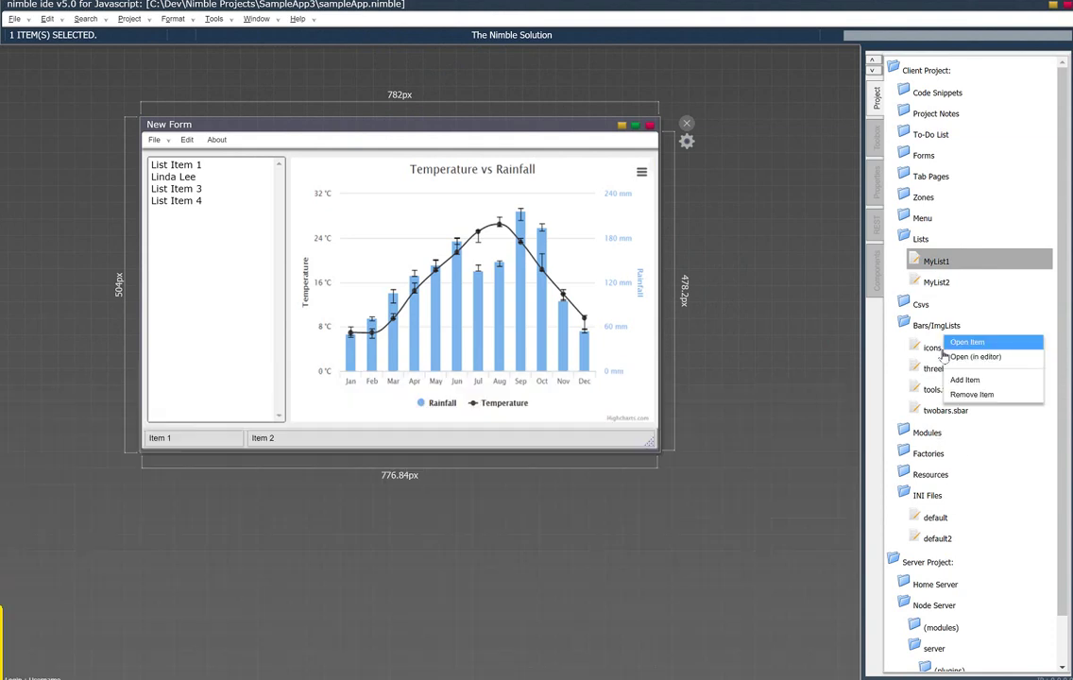
click(921, 354)
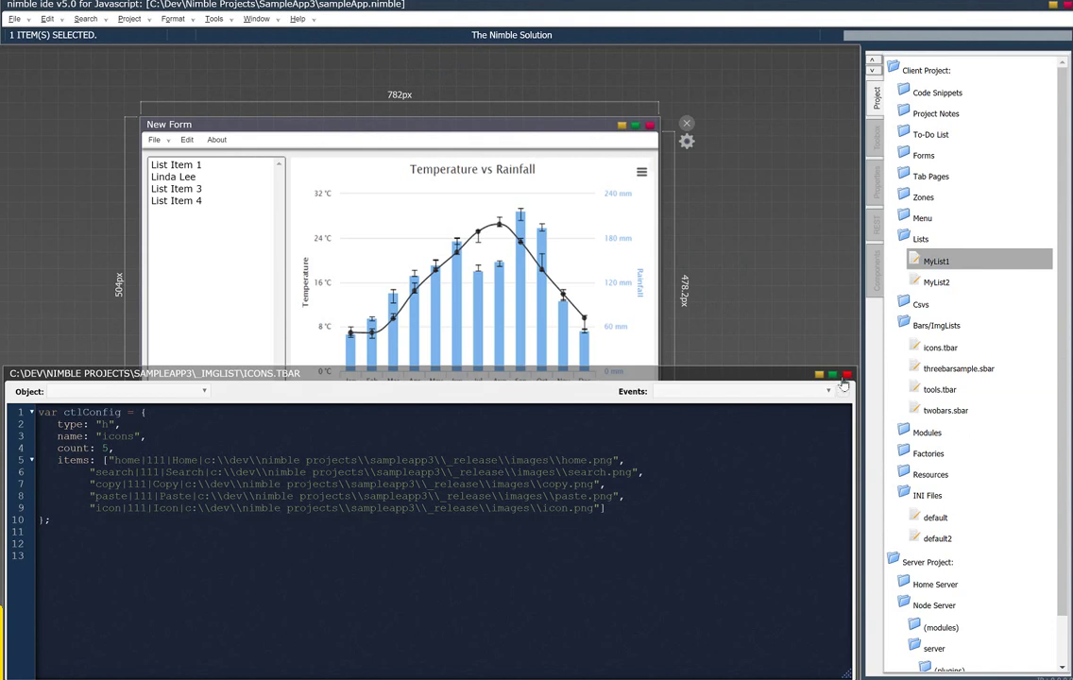
click(745, 341)
Step: Open tools.tbar in the code editor to examine its item definitions, and close the file
right_click(940, 391)
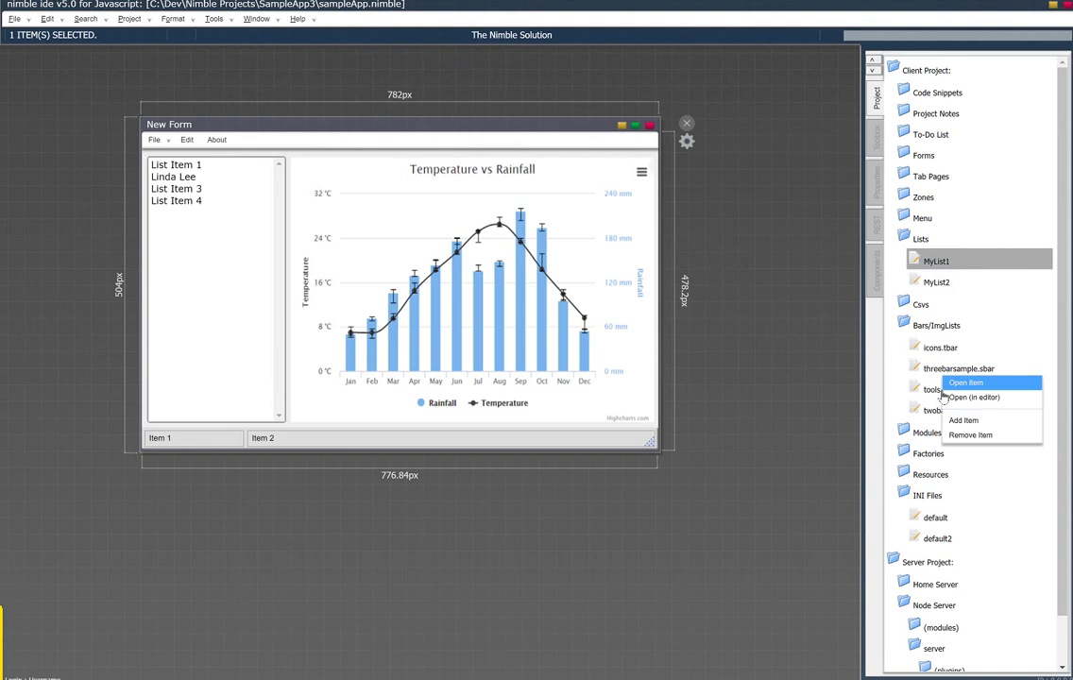
click(853, 356)
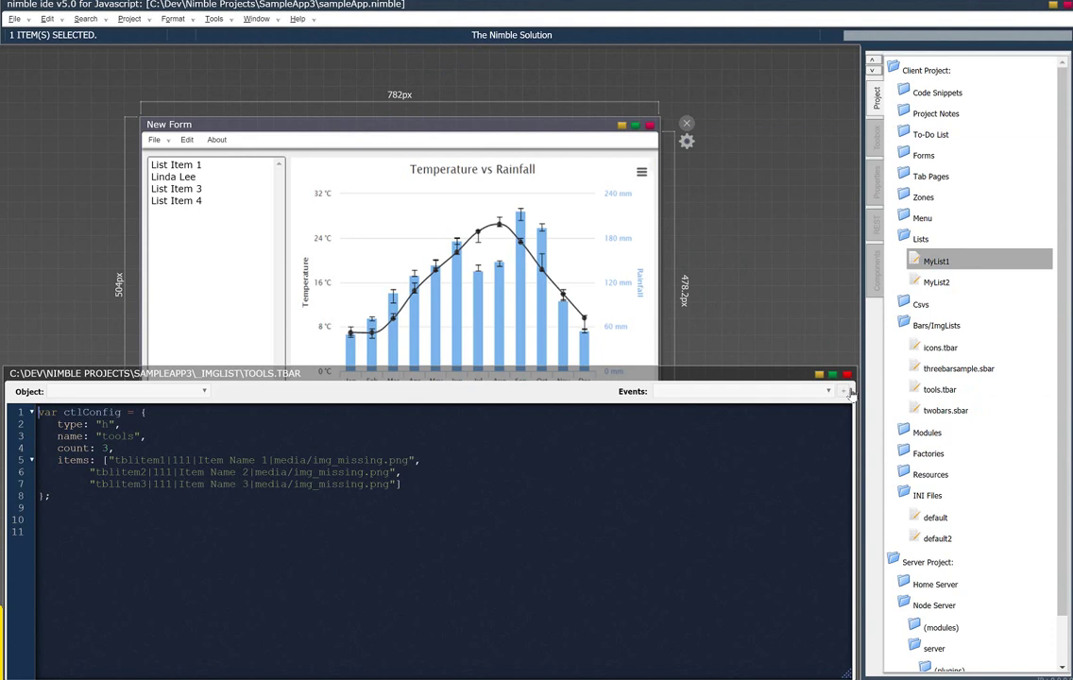
click(752, 337)
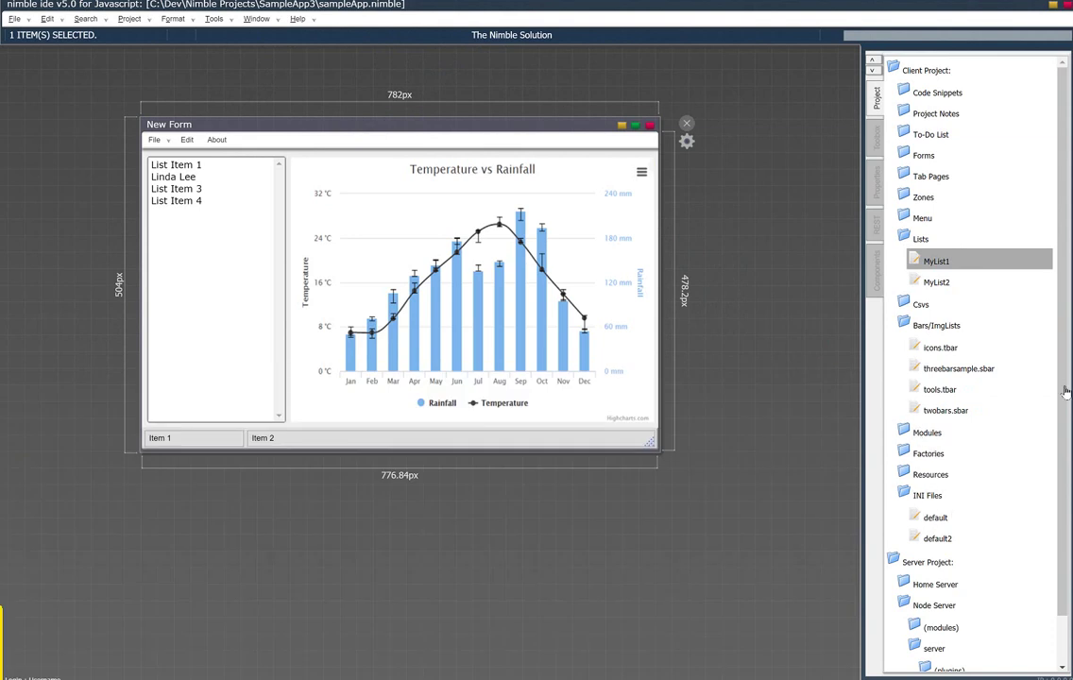
Step: Open the default INI file in the code editor to review its AppInfo and BuildInfo sections, and close it
right_click(932, 522)
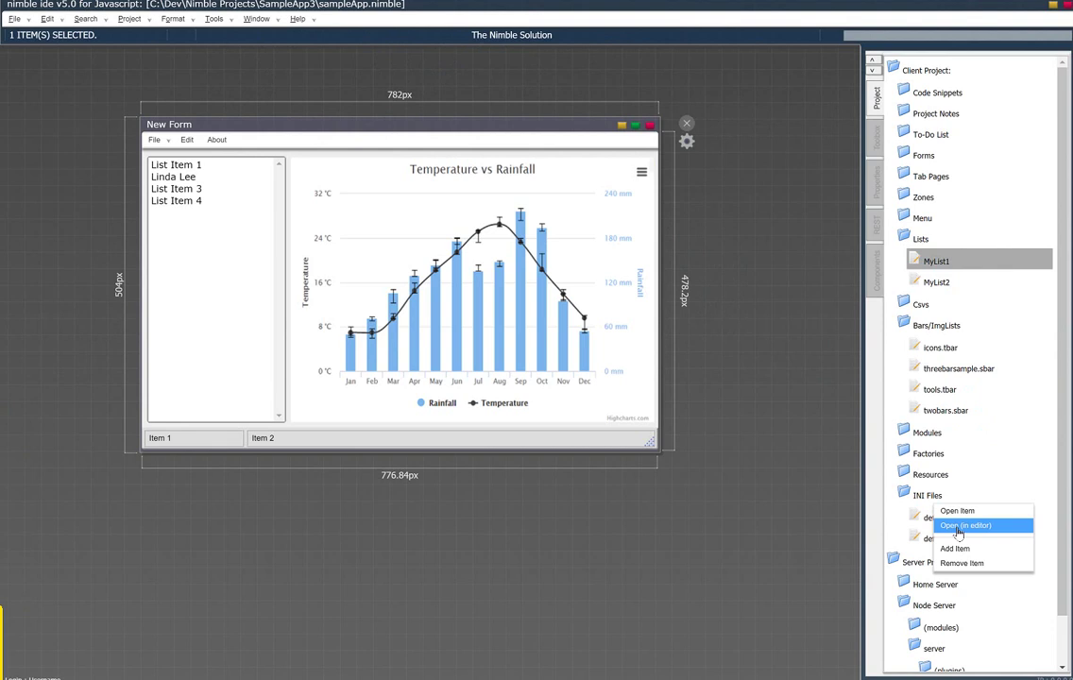
click(945, 525)
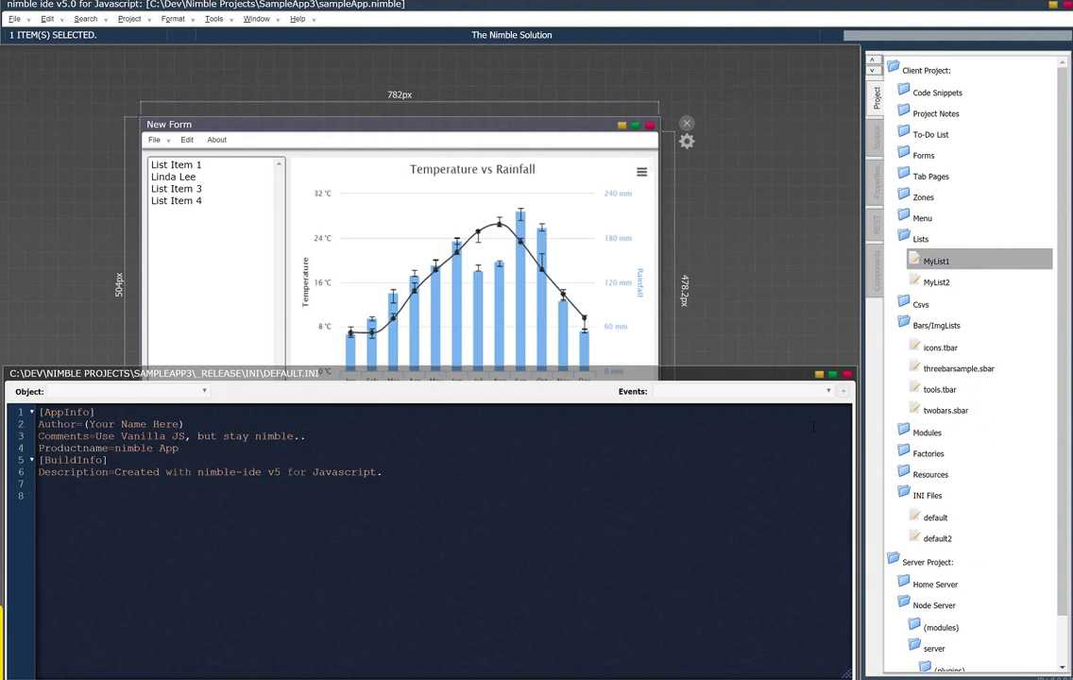
click(847, 374)
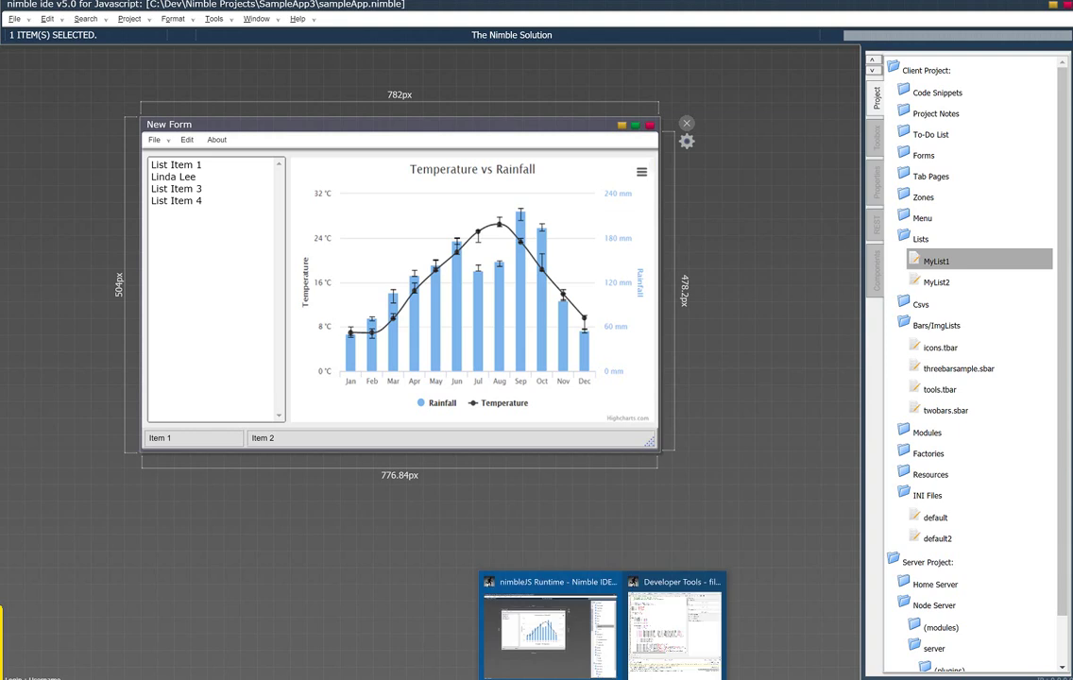
Step: Switch to Chrome and examine section 01, Clarity, of the Medium article "7 Basic Design Principles We Forget About"
click(359, 586)
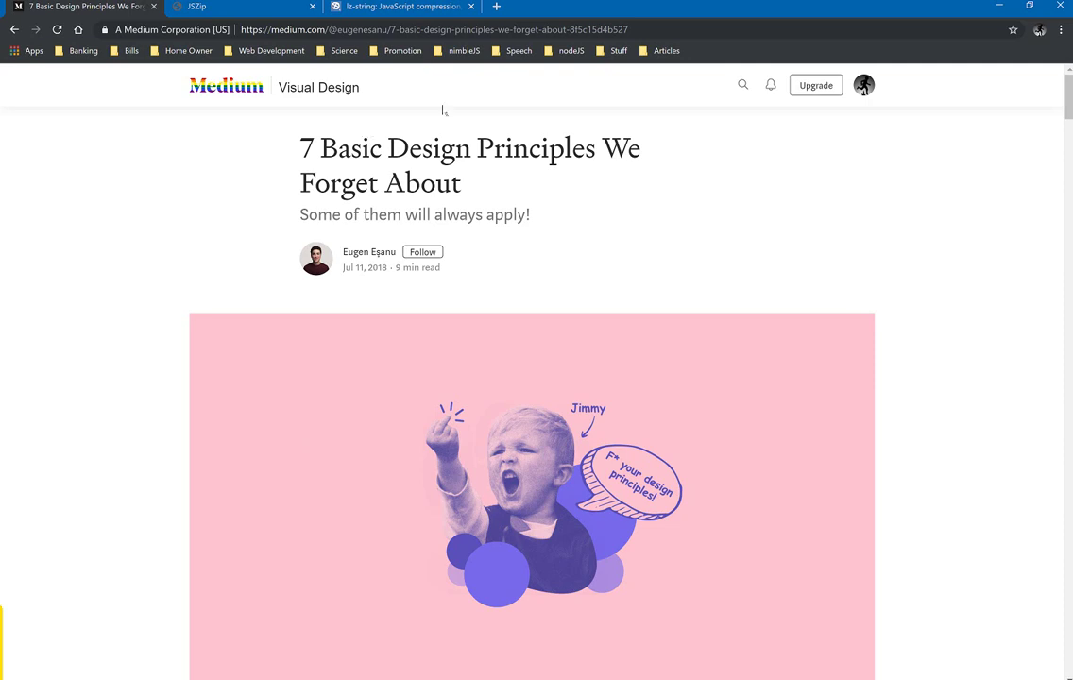
scroll(1069, 114, down, 1)
drag(1070, 113, 1056, 233)
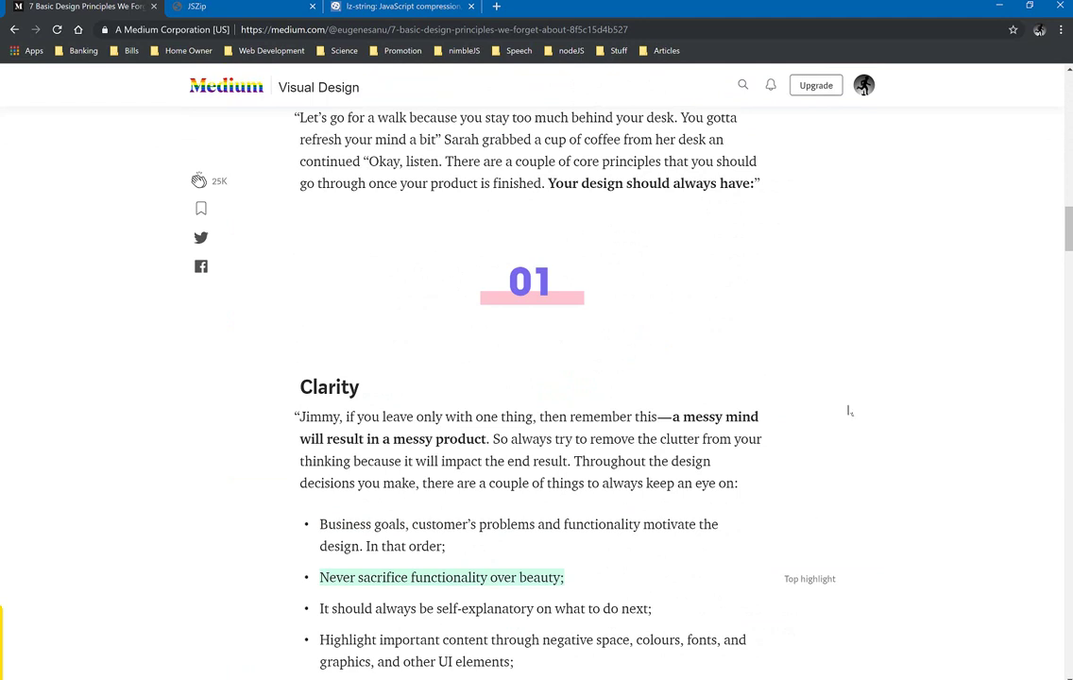
scroll(948, 203, down, 1)
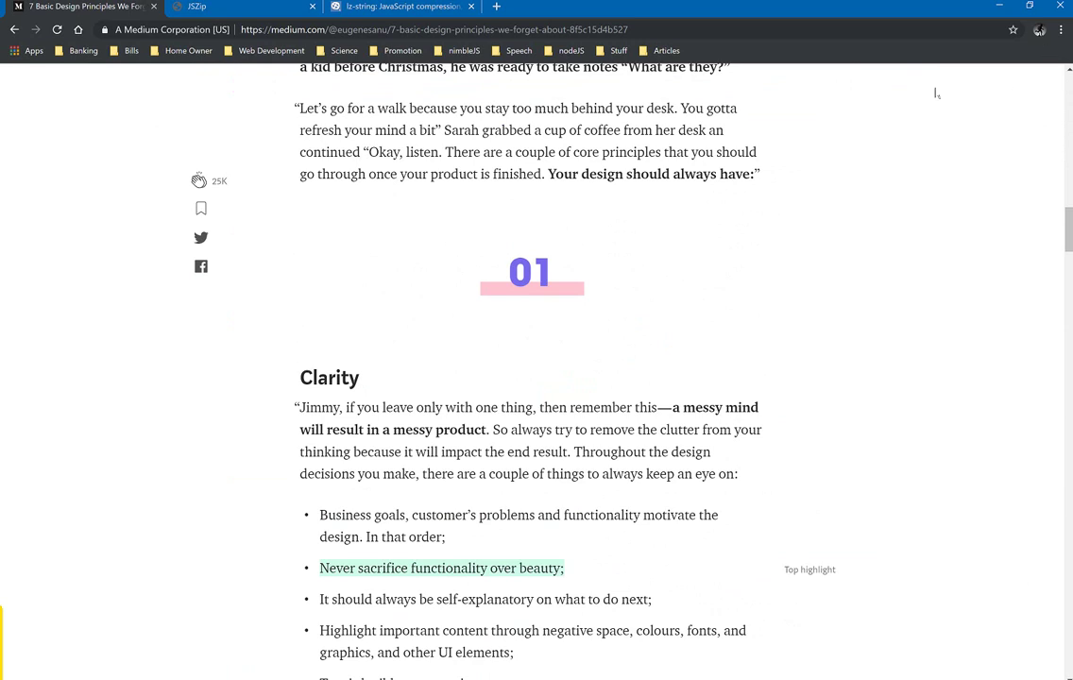
Step: Return to the Nimble IDE and select the Temperature vs Rainfall chart on the form
click(998, 6)
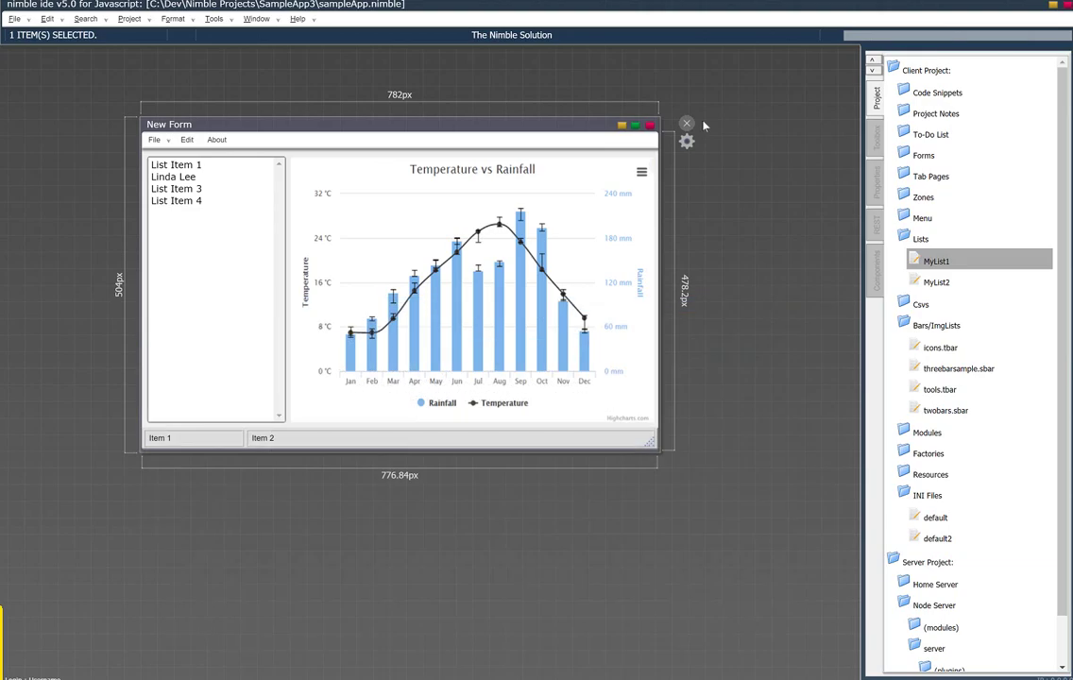
click(436, 189)
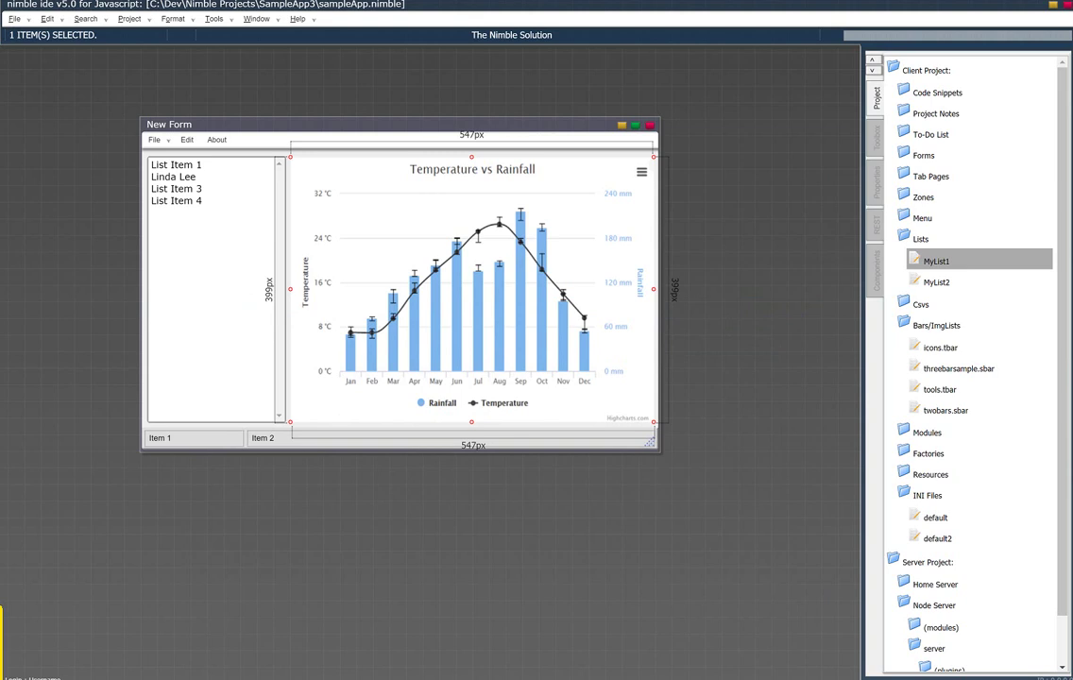
Step: Switch back to the Medium article in Chrome and review sections 02 to 07, briefly selecting "know as intuitive design" under Defensive Design
mouse_move(342, 678)
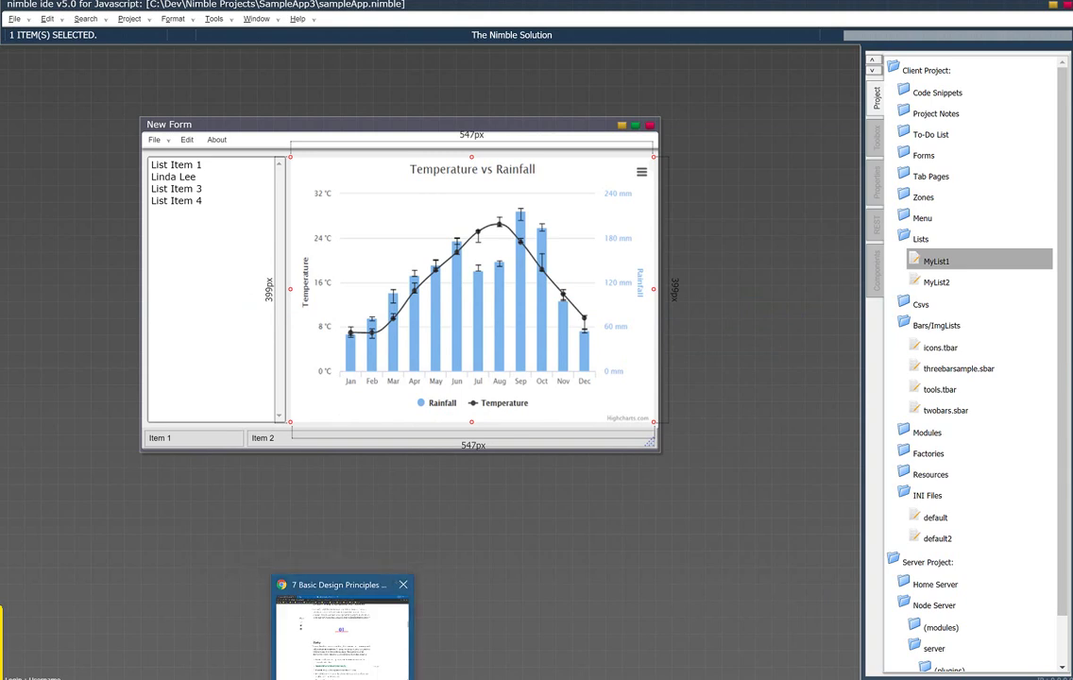
key(alt+Tab)
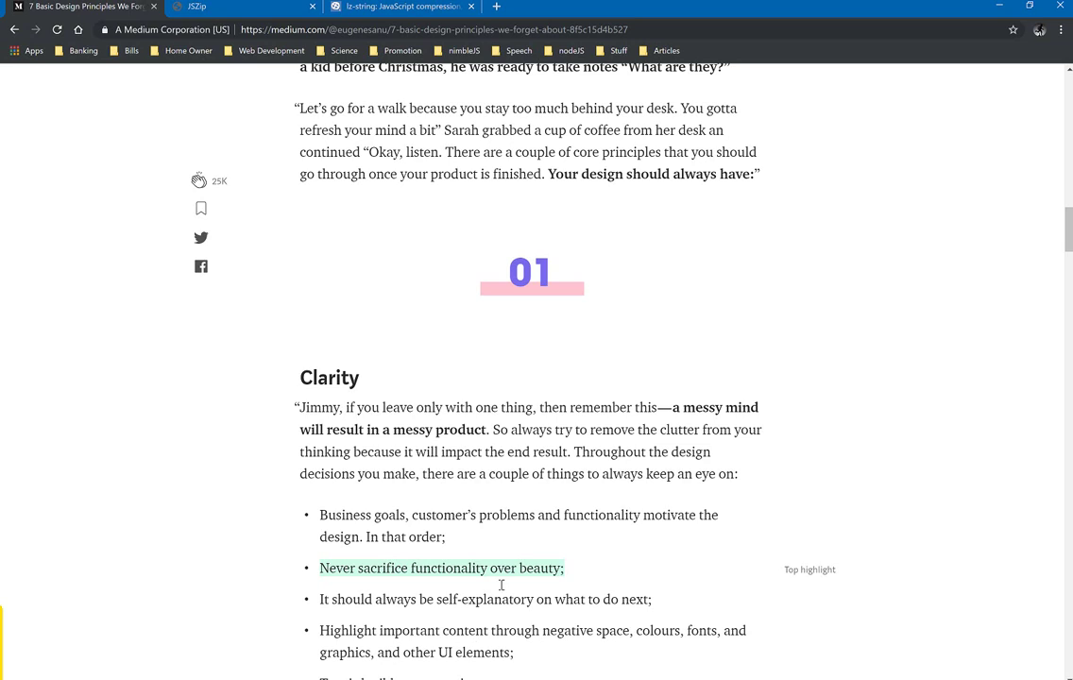
drag(1066, 230, 1062, 313)
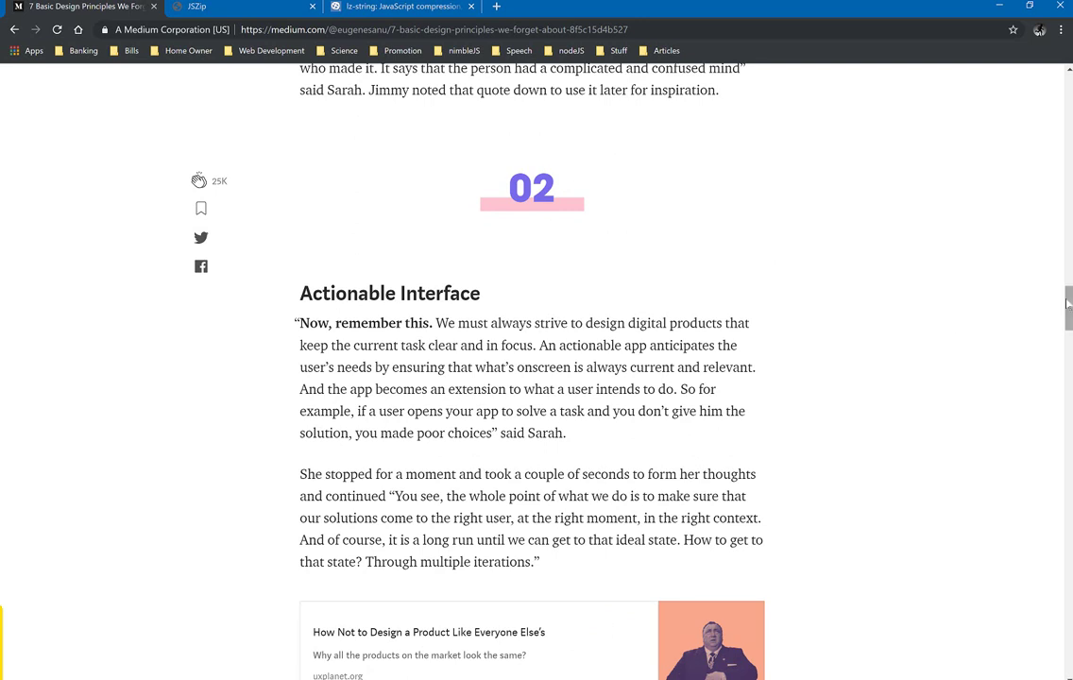
drag(1065, 304, 1025, 449)
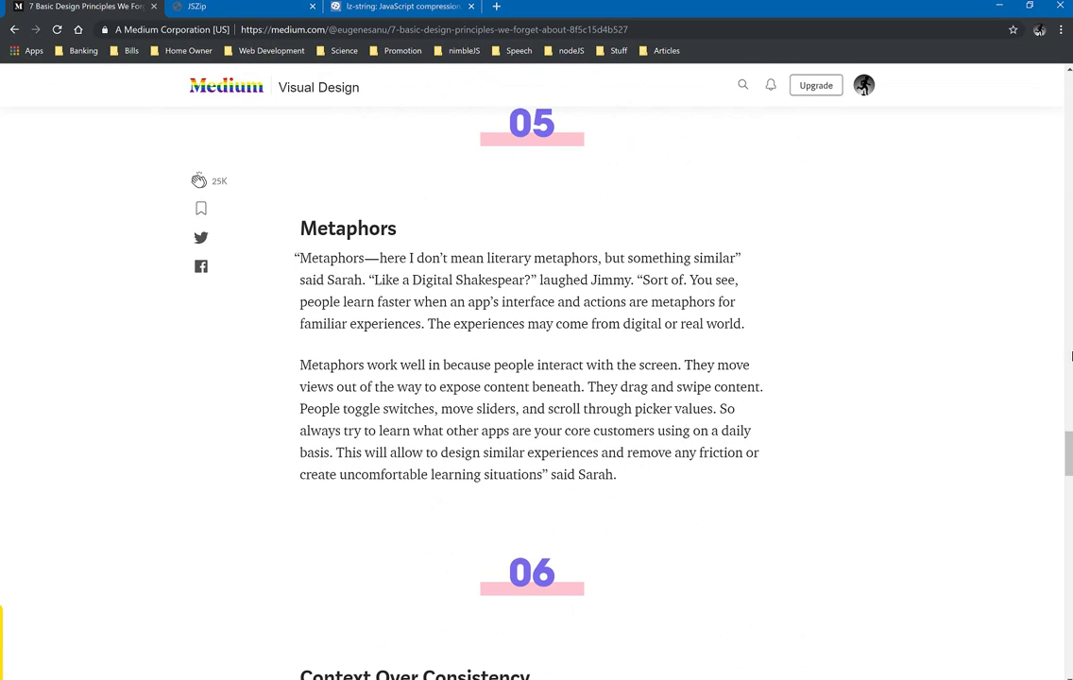
drag(1068, 444, 1068, 503)
scroll(920, 438, up, 1)
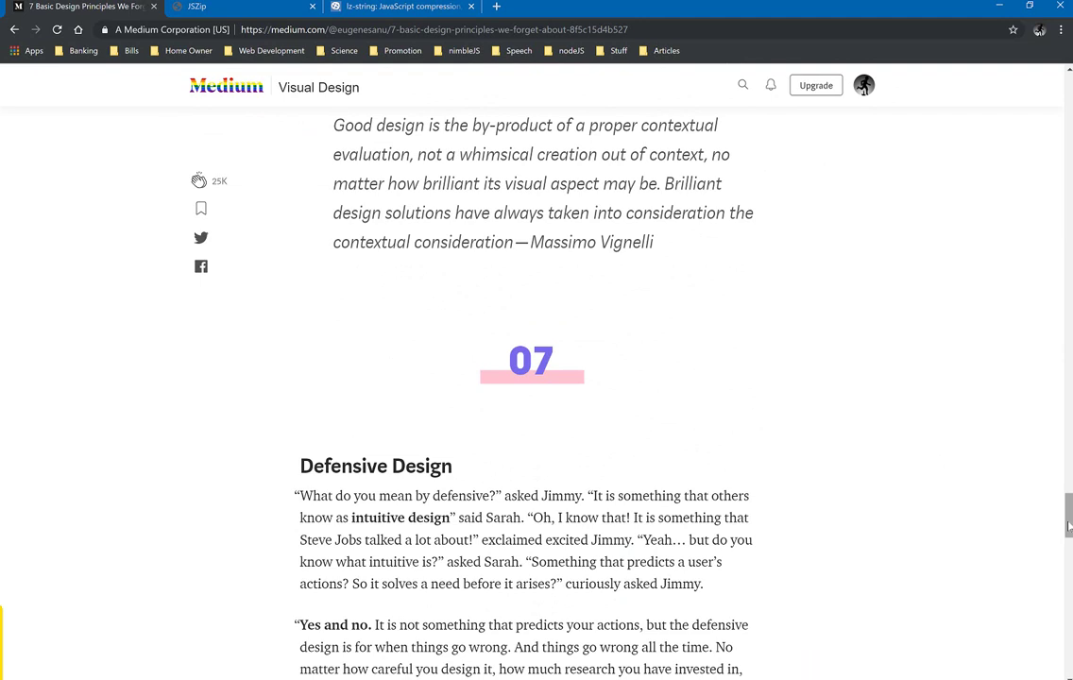
scroll(948, 463, down, 3)
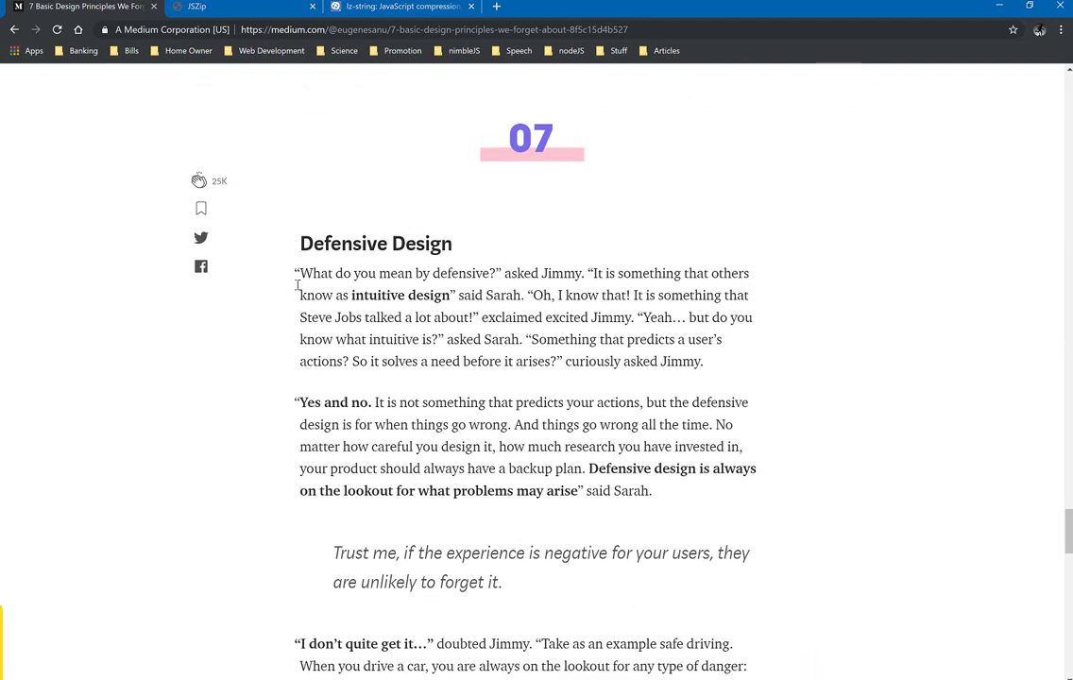
drag(299, 285, 445, 290)
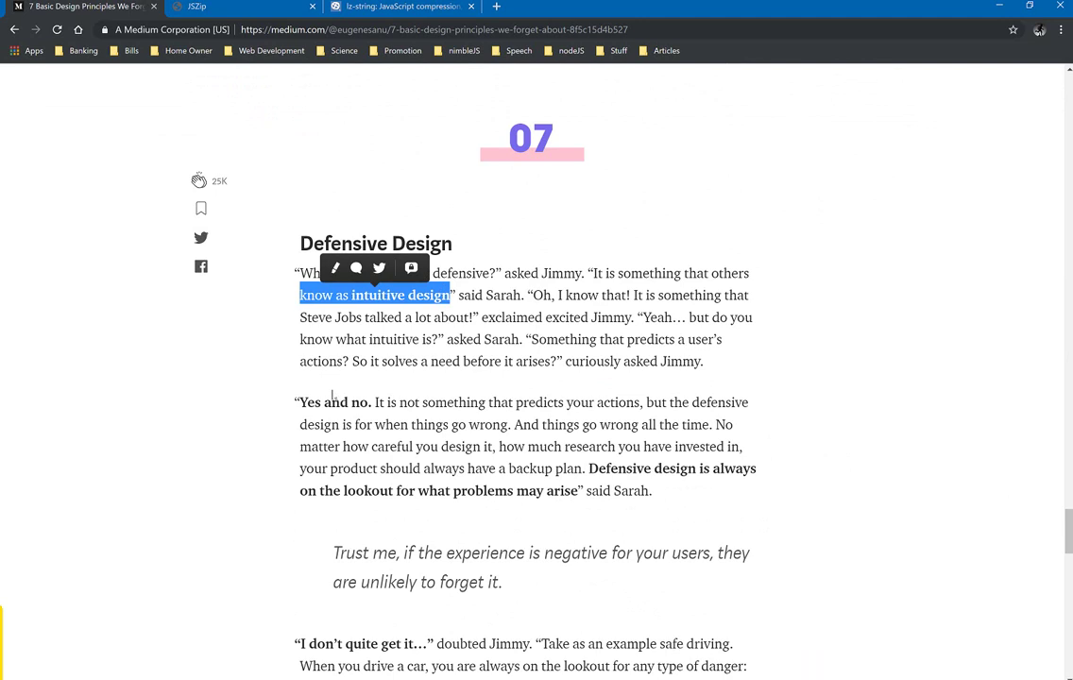
click(789, 387)
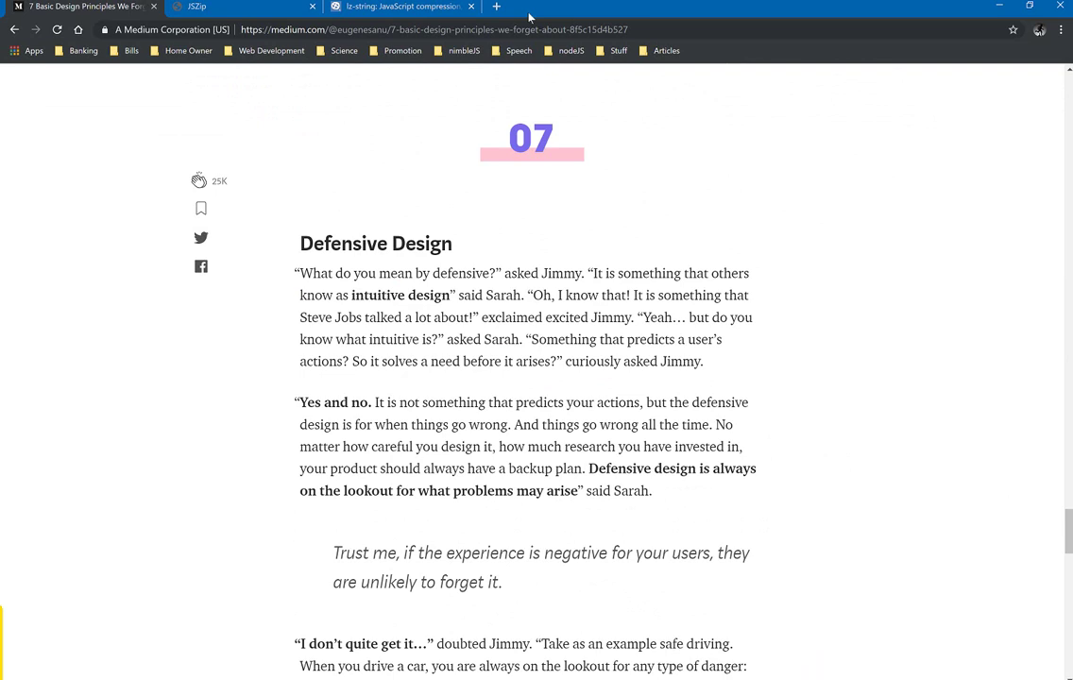
Step: Show the already open JSZip library page in Chrome
click(257, 11)
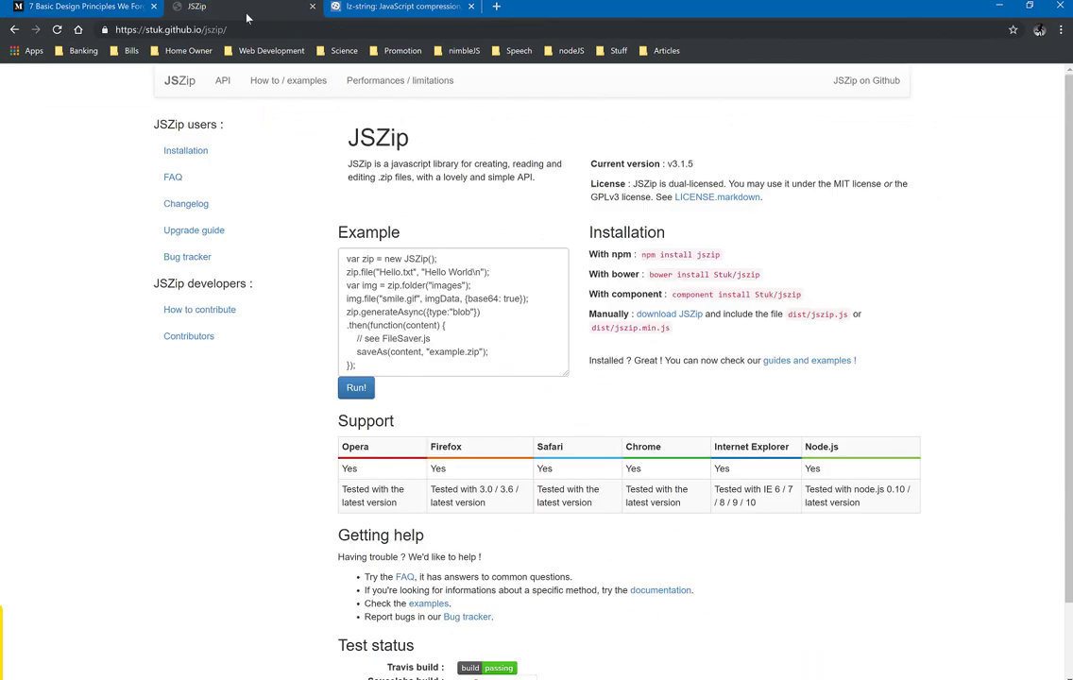
Step: Return to the Nimble IDE and browse the component thumbnails to the JSZip and lz-string entries
click(1000, 13)
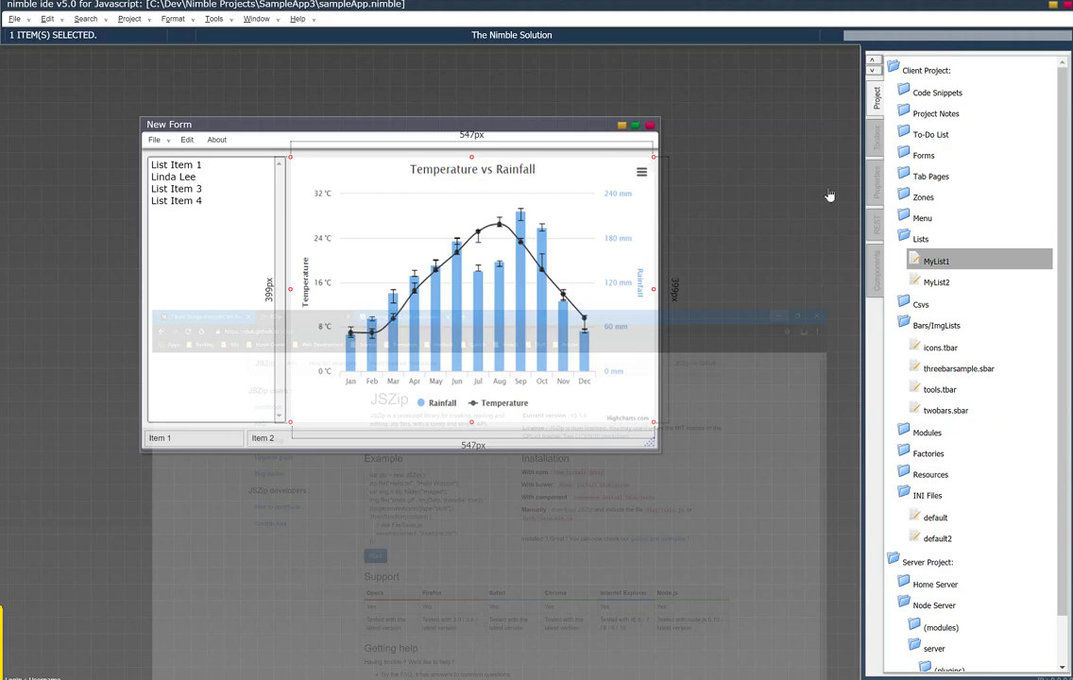
click(875, 274)
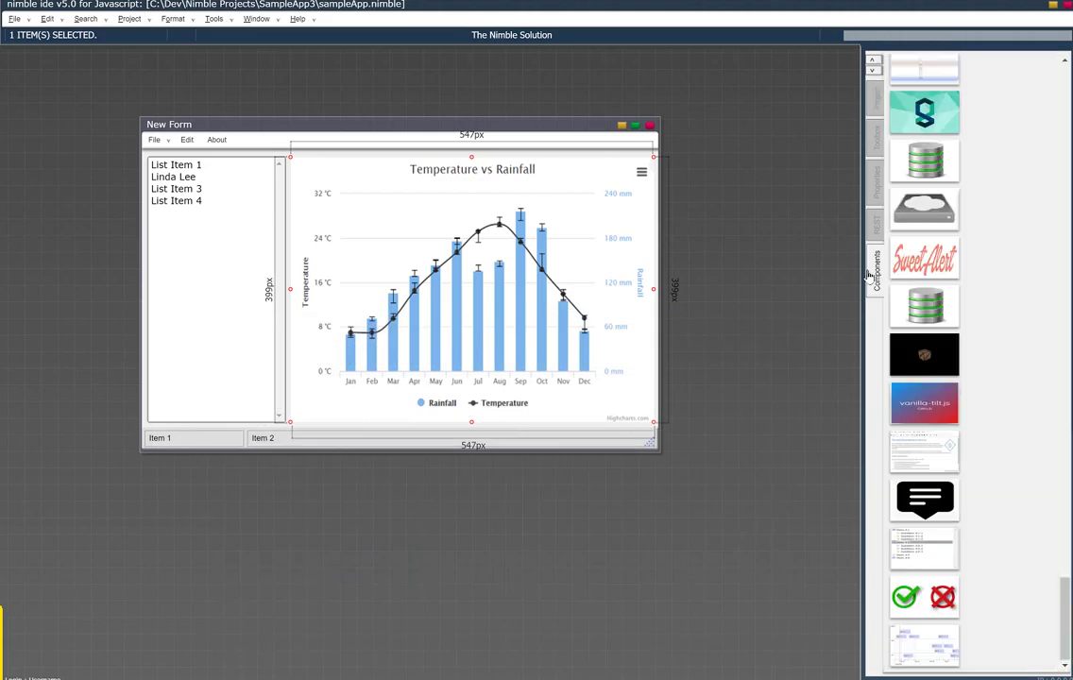
scroll(1018, 378, up, 5)
drag(1065, 567, 1061, 463)
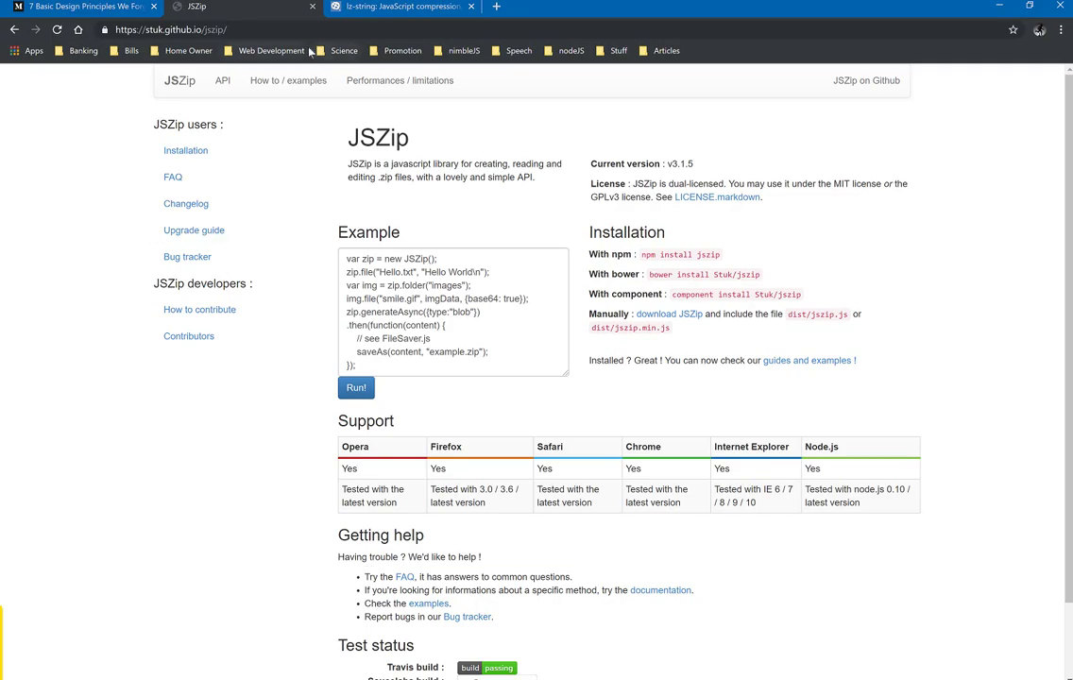
Step: Review the Goal, other libraries and LZ-based sections of the lz-string page in Chrome, and return to the Nimble IDE
click(366, 7)
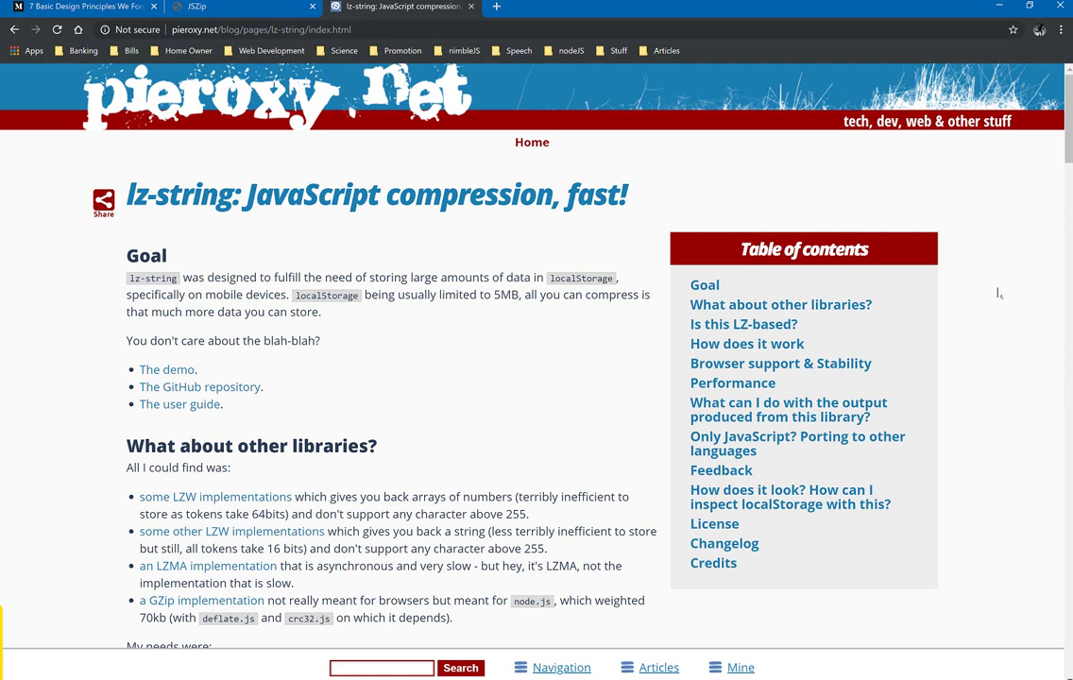
drag(1066, 151, 1067, 210)
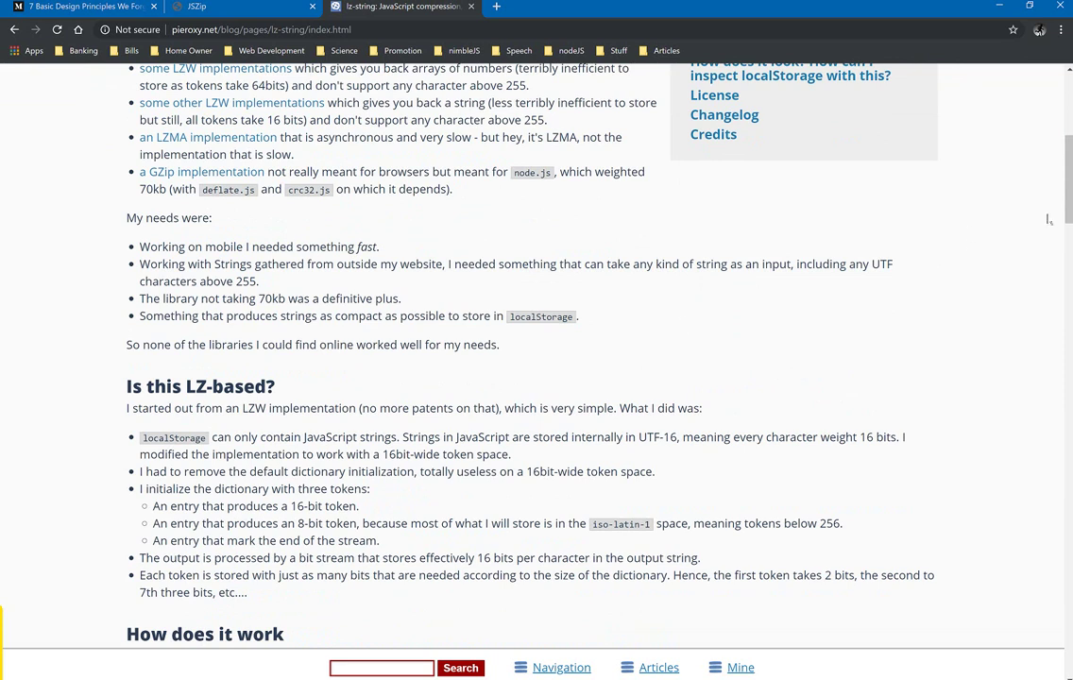
scroll(946, 185, up, 2)
scroll(529, 189, up, 2)
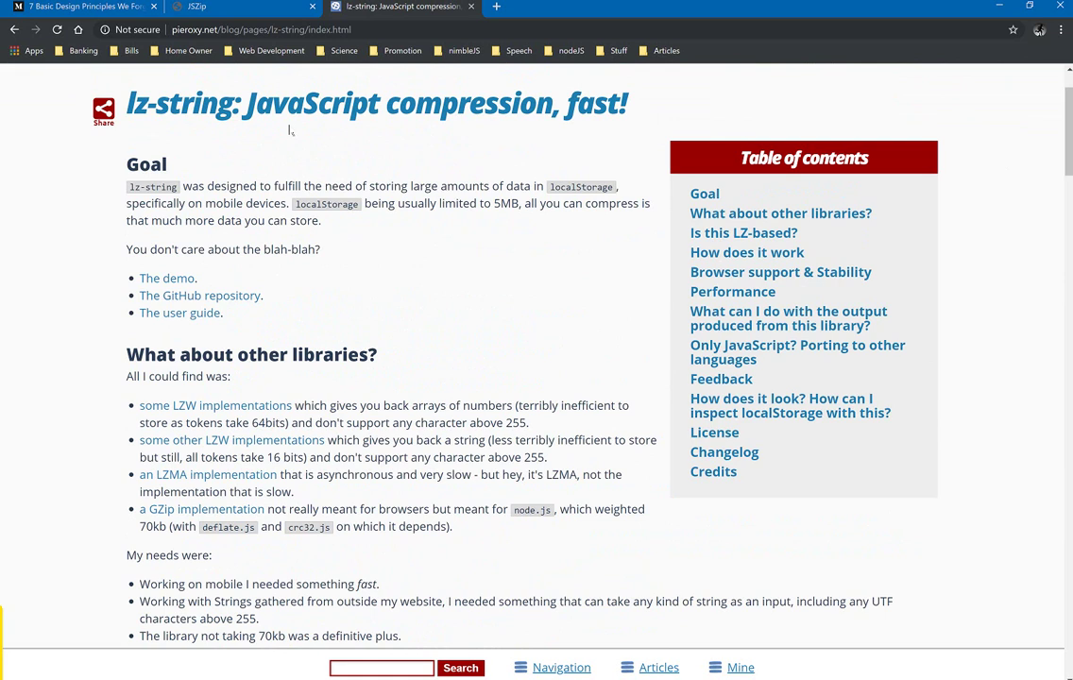
click(999, 5)
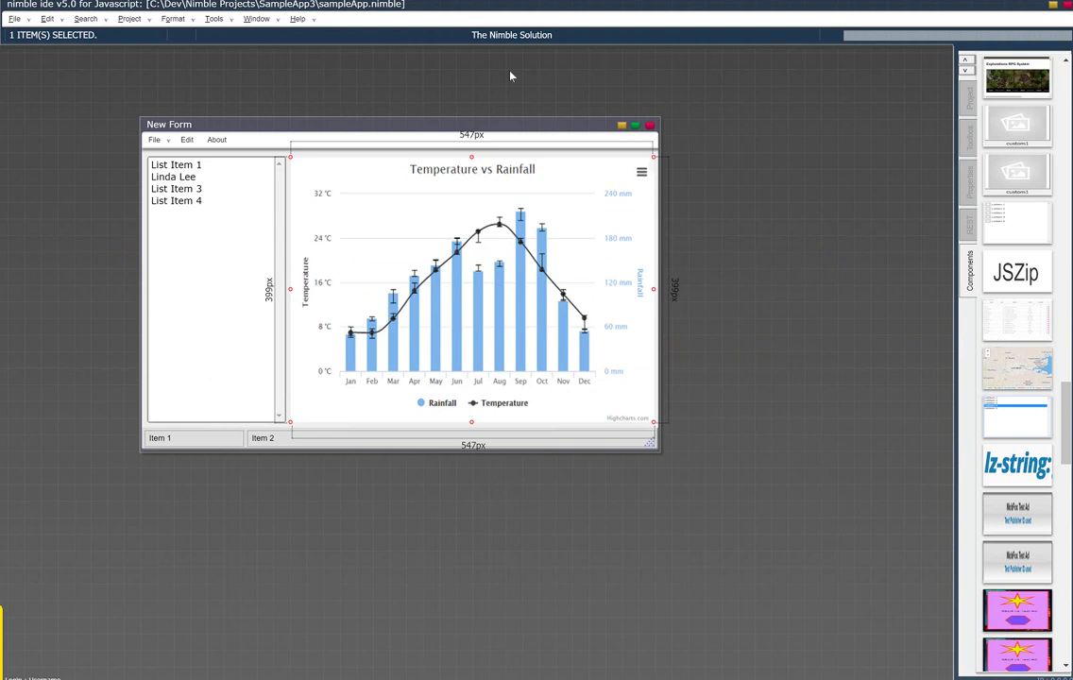